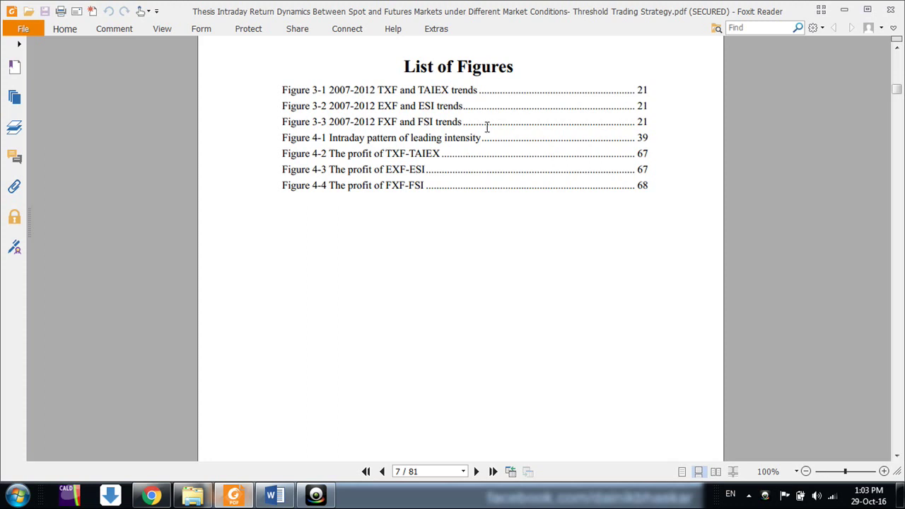
# Step: In the Word thesis, select the Figure 1 and Figure 2 entries under Table of Figures and delete them
pyautogui.click(403, 471)
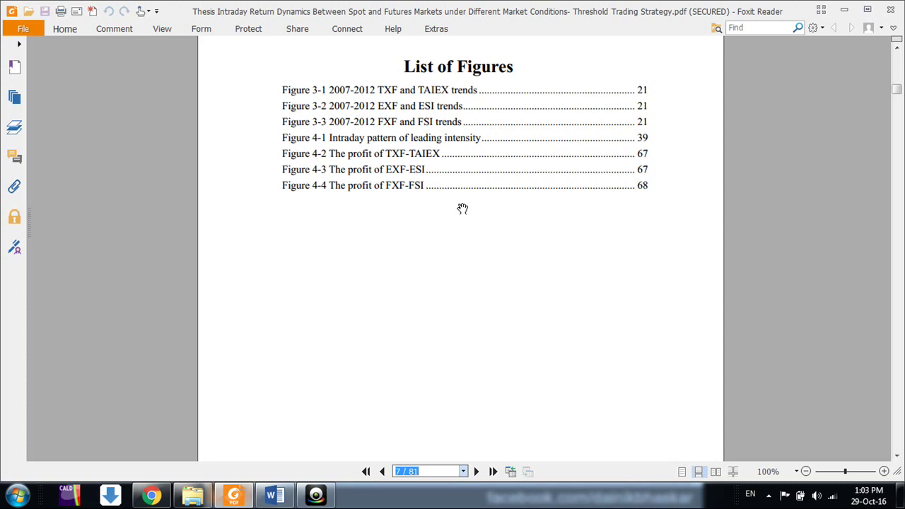
pyautogui.click(285, 499)
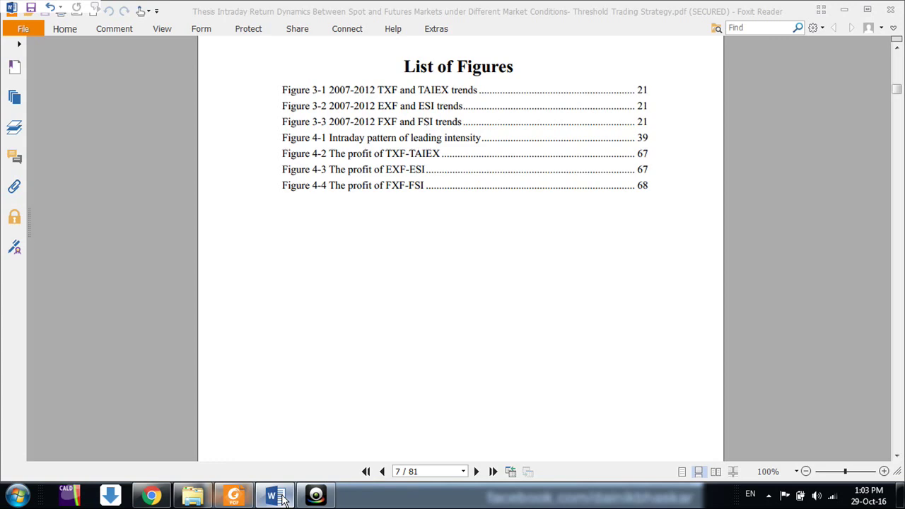
pyautogui.click(283, 497)
pyautogui.click(431, 293)
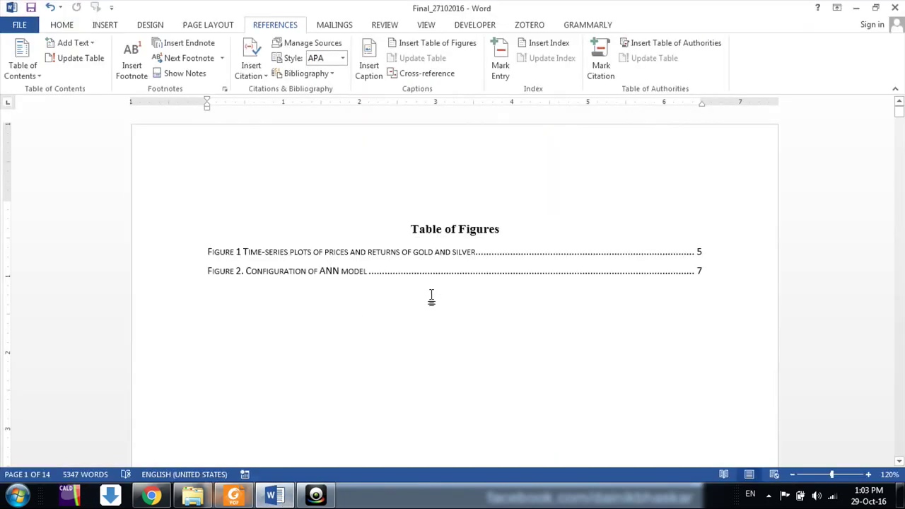
pyautogui.scroll(-3, 433, 295)
pyautogui.scroll(-3, 433, 294)
pyautogui.scroll(-3, 433, 294)
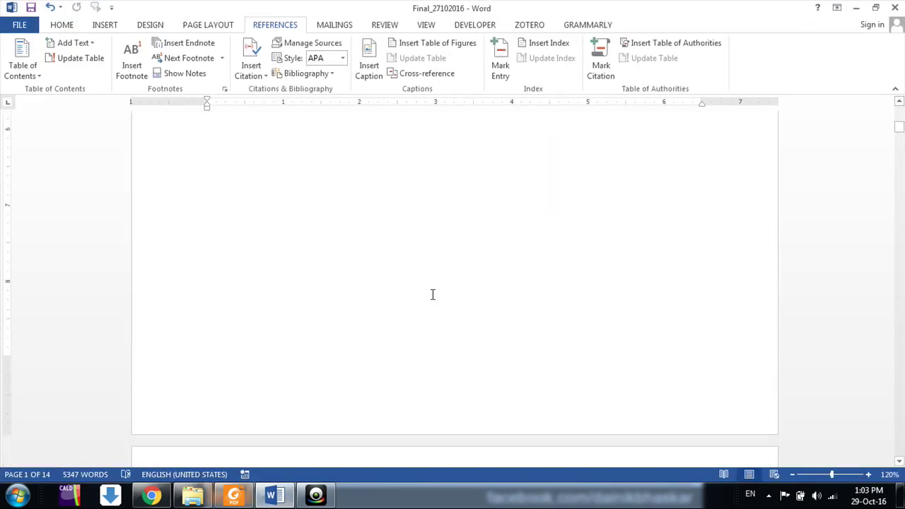
pyautogui.scroll(-3, 433, 294)
pyautogui.scroll(10, 432, 294)
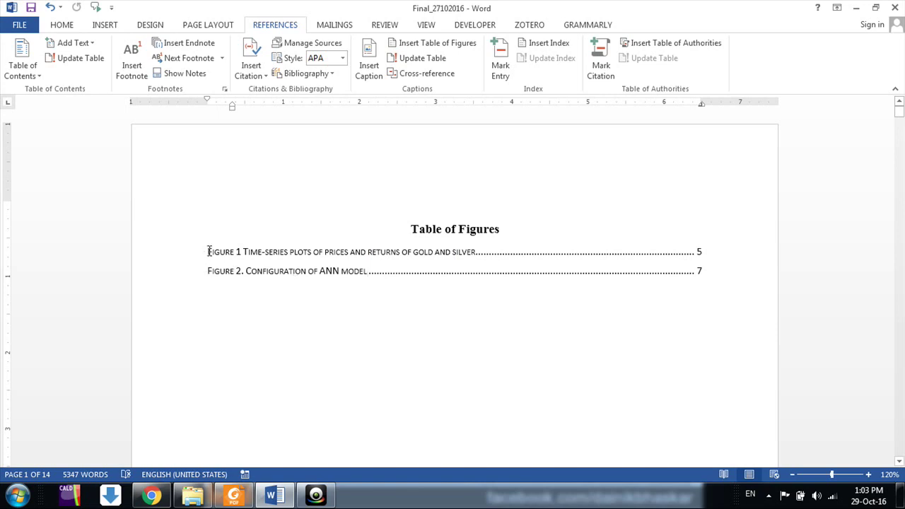
pyautogui.moveTo(208, 252); pyautogui.dragTo(636, 269)
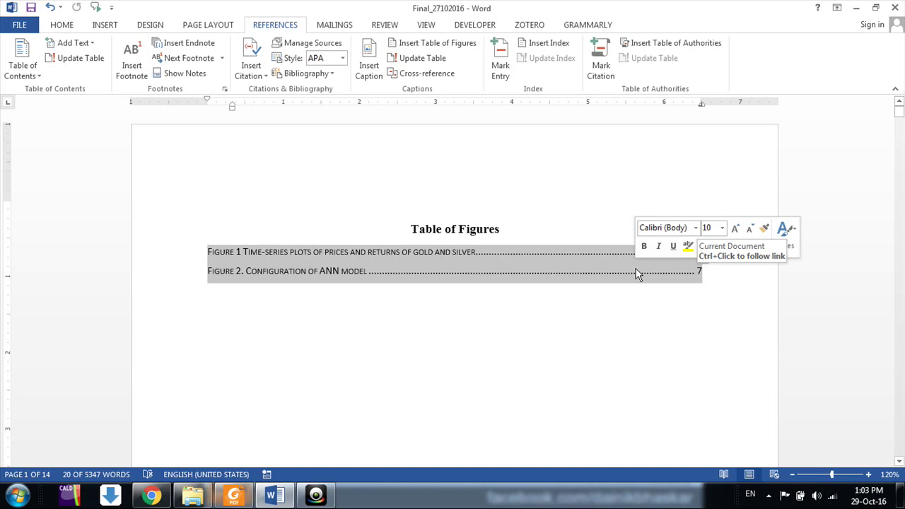
pyautogui.press('Delete')
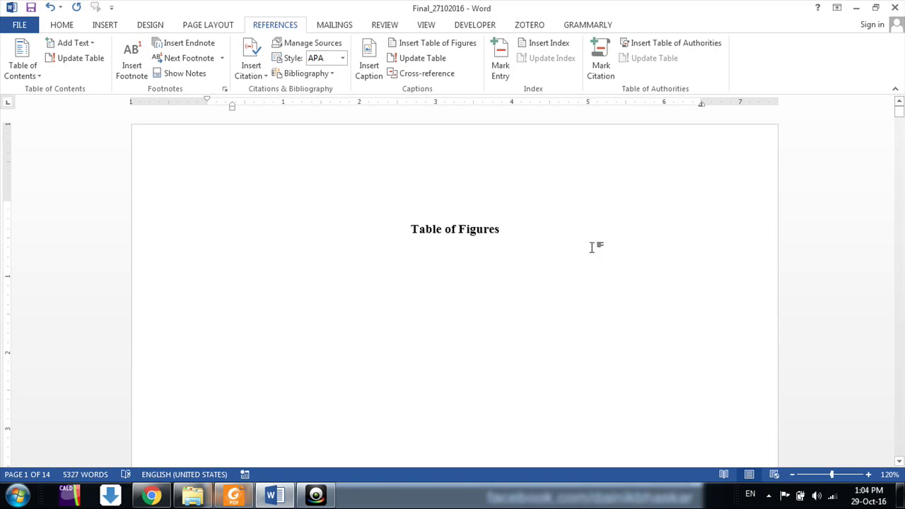
# Step: Add a justified empty line after the Table of Figures heading and open References > Insert Table of Figures
pyautogui.click(413, 231)
pyautogui.moveTo(411, 229); pyautogui.dragTo(500, 228)
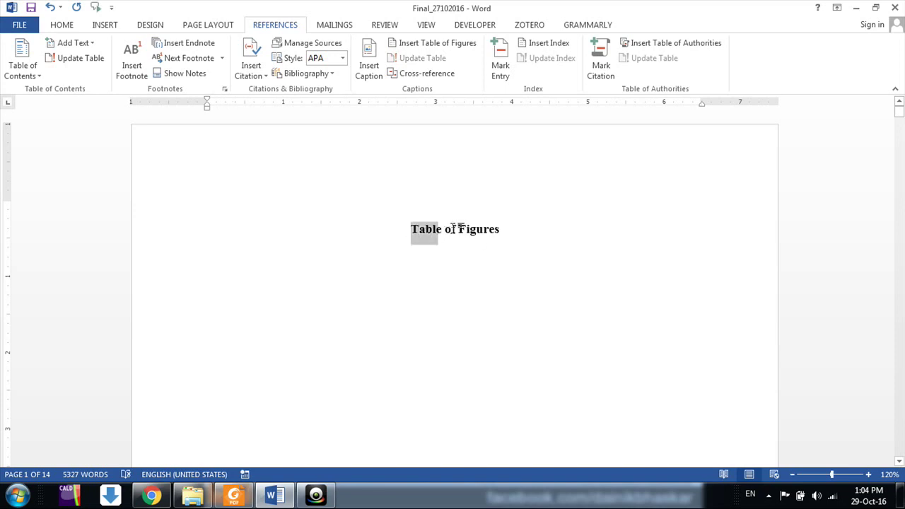
pyautogui.click(512, 235)
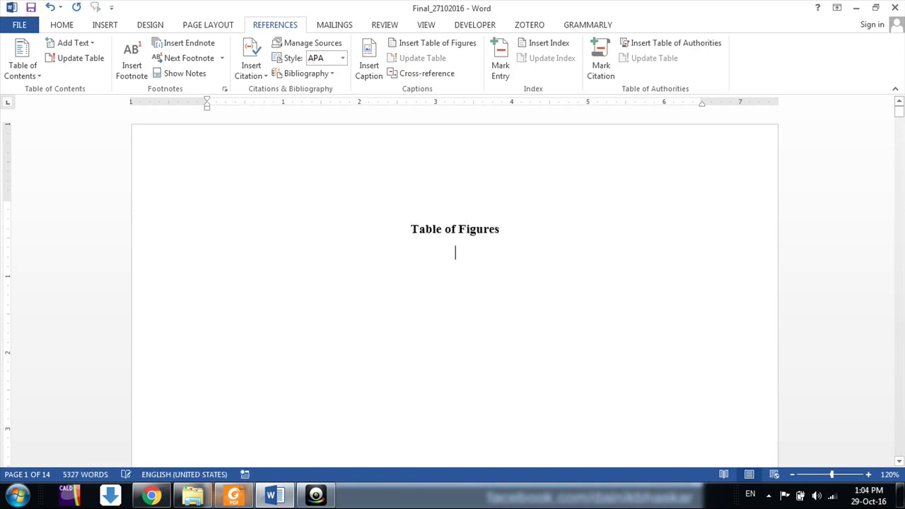
pyautogui.click(62, 25)
pyautogui.press('Return')
pyautogui.hotkey('ctrl', 'j')
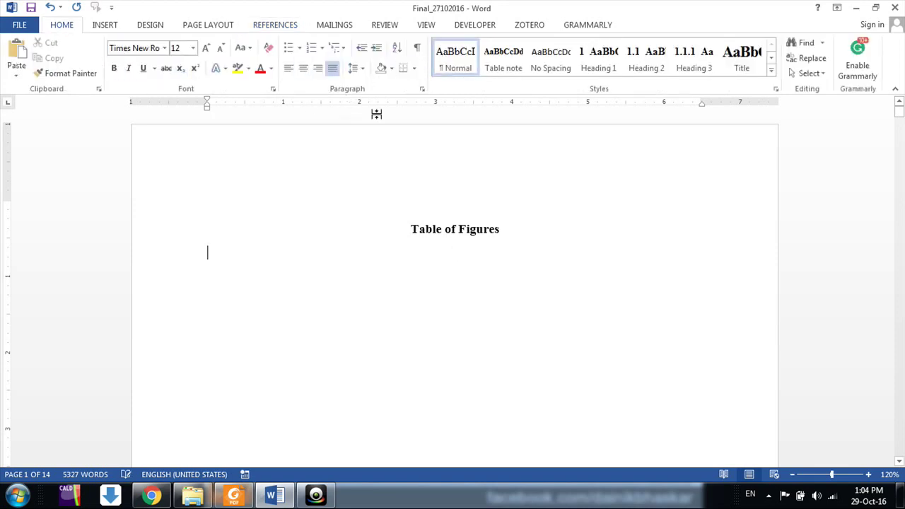
pyautogui.click(272, 26)
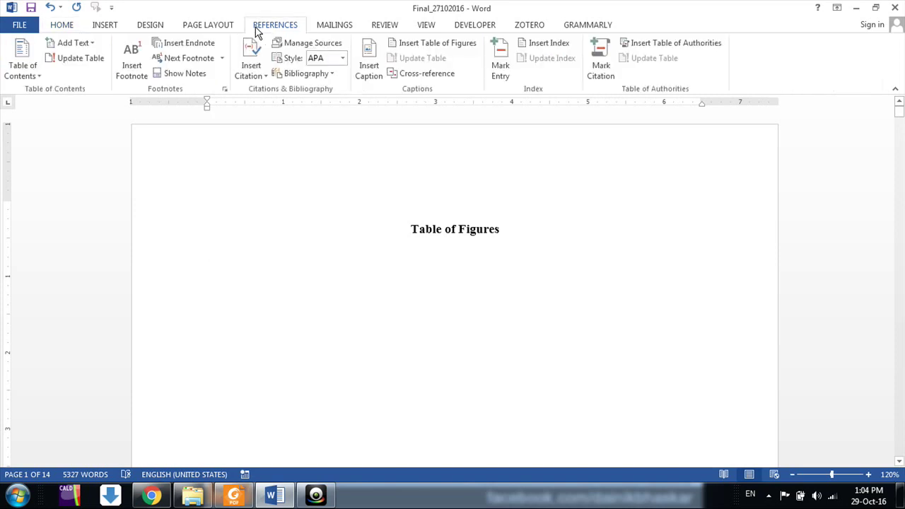
pyautogui.click(408, 45)
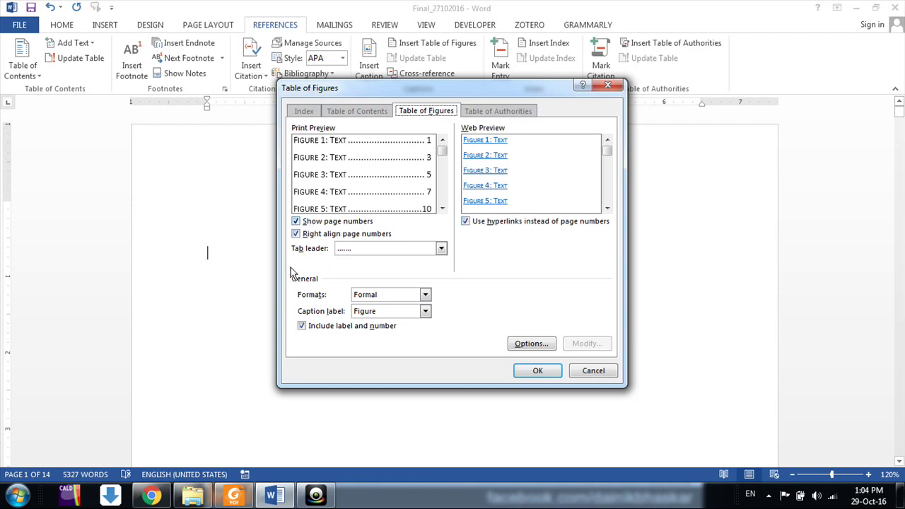
# Step: Keep page numbers shown and right-aligned with a dotted tab leader, and turn off web hyperlinks
pyautogui.click(296, 222)
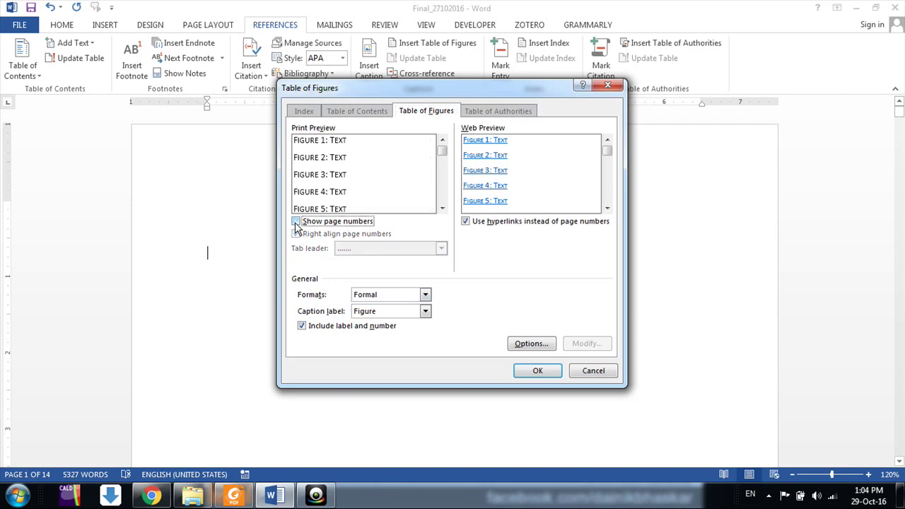
pyautogui.click(296, 222)
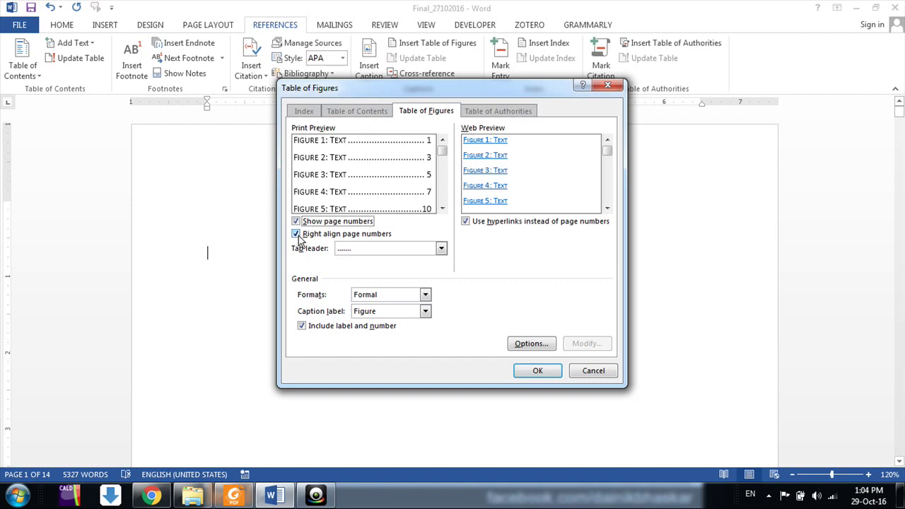
pyautogui.click(297, 234)
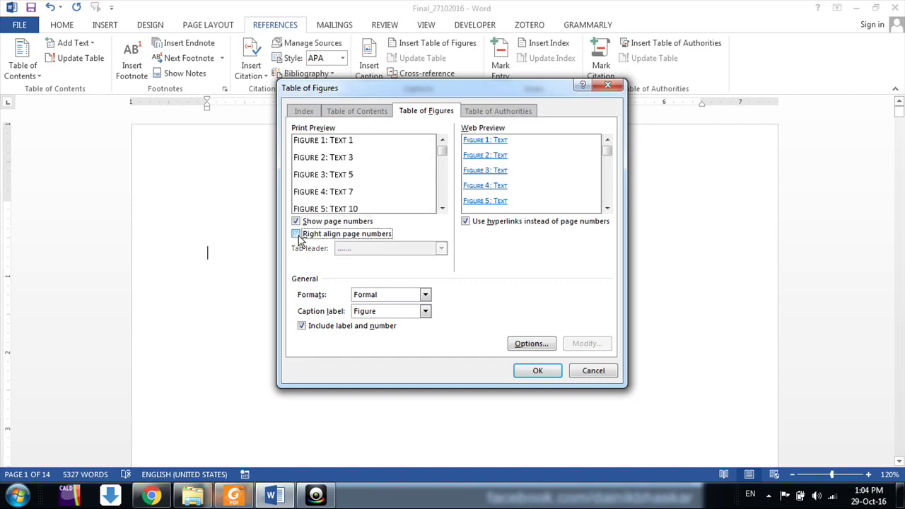
pyautogui.click(296, 234)
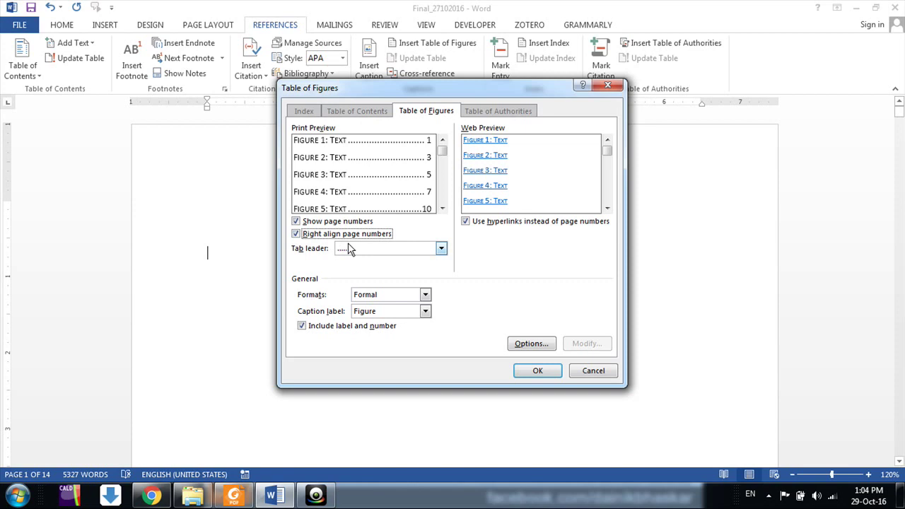
pyautogui.click(350, 249)
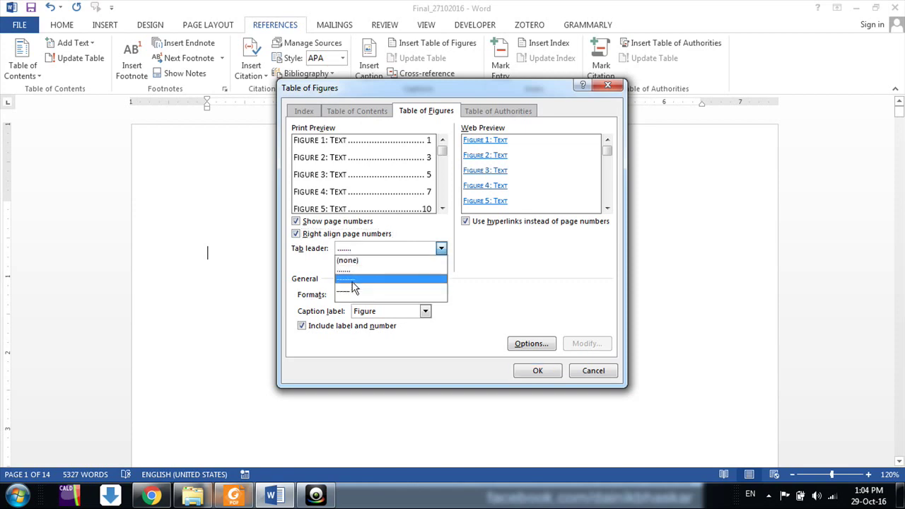
pyautogui.click(358, 260)
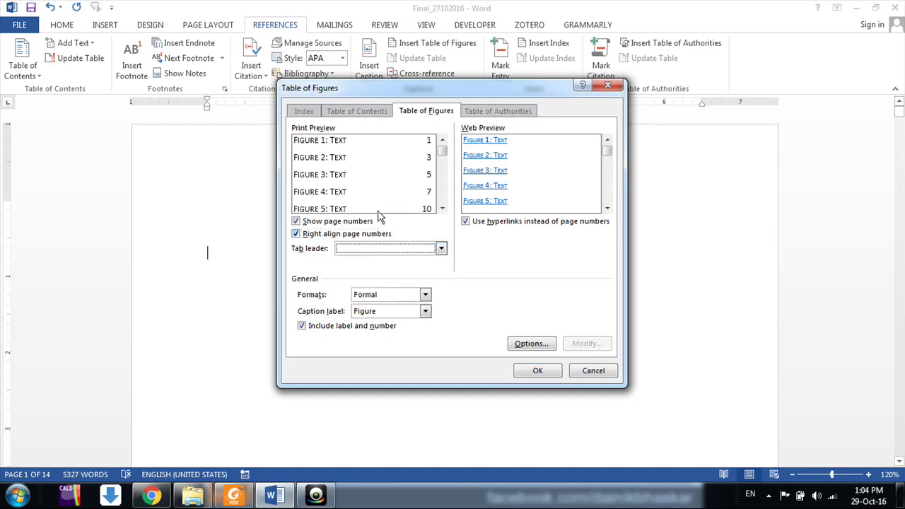
pyautogui.click(396, 249)
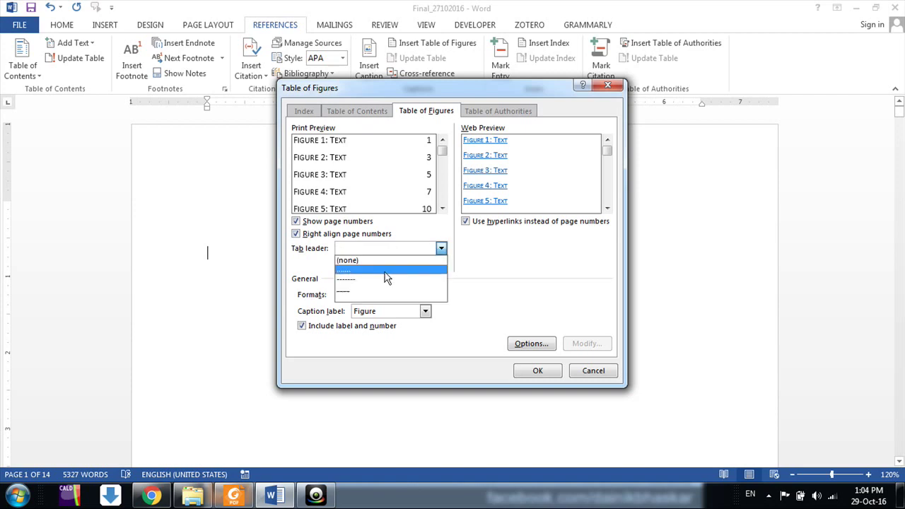
pyautogui.click(385, 270)
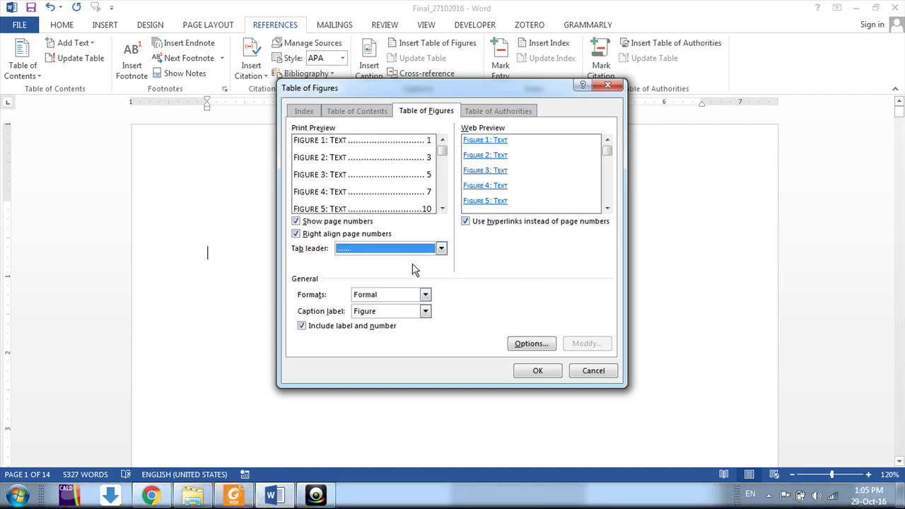
pyautogui.click(466, 222)
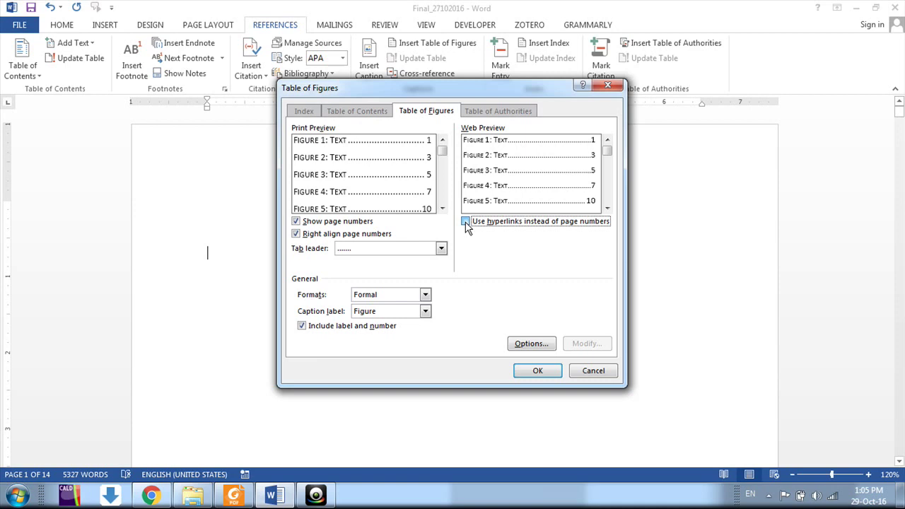
# Step: Re-enable web hyperlinks, choose the Formal format with the Figure caption label, and confirm
pyautogui.click(466, 222)
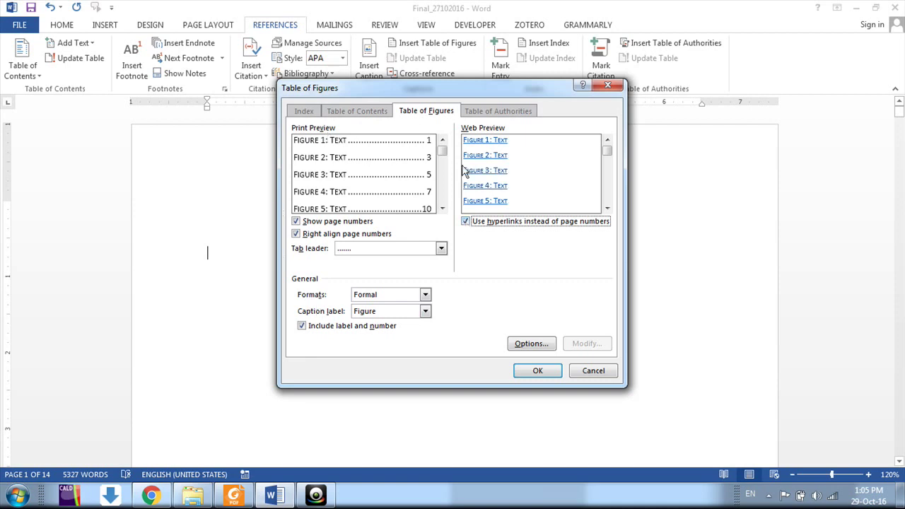
pyautogui.click(426, 296)
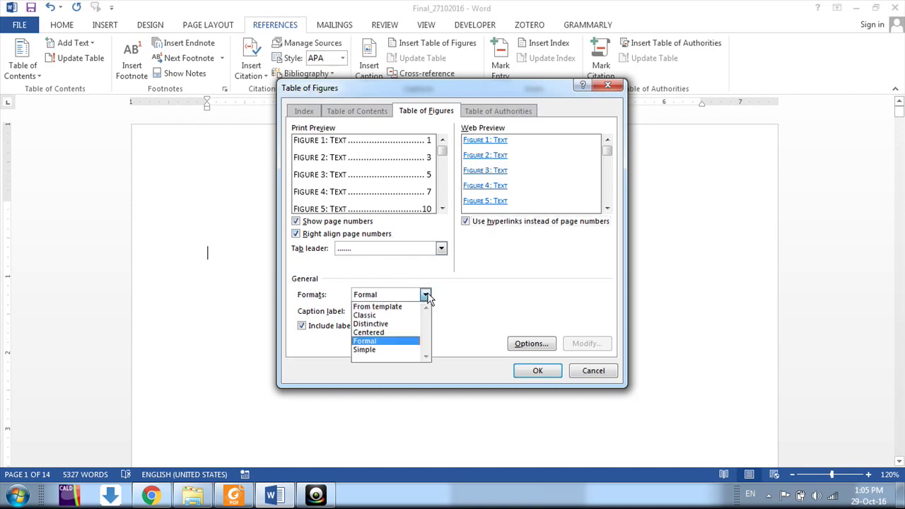
pyautogui.click(380, 342)
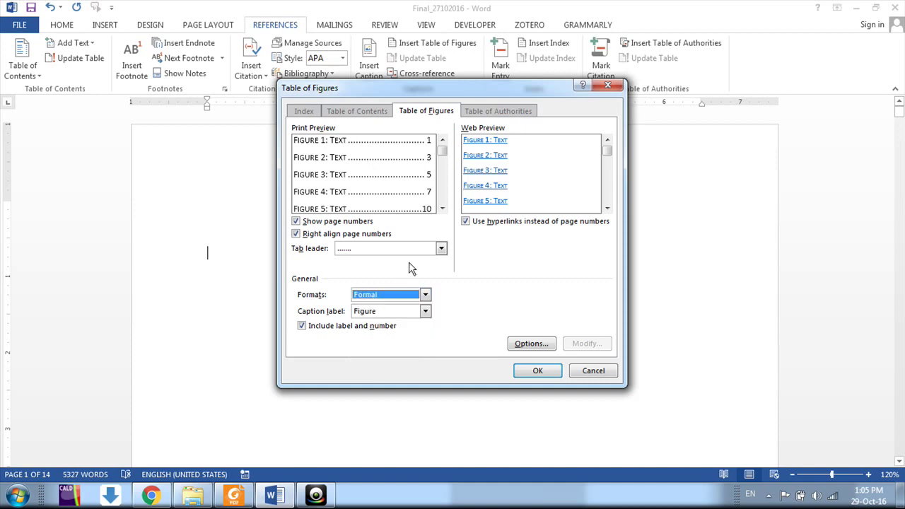
pyautogui.click(416, 317)
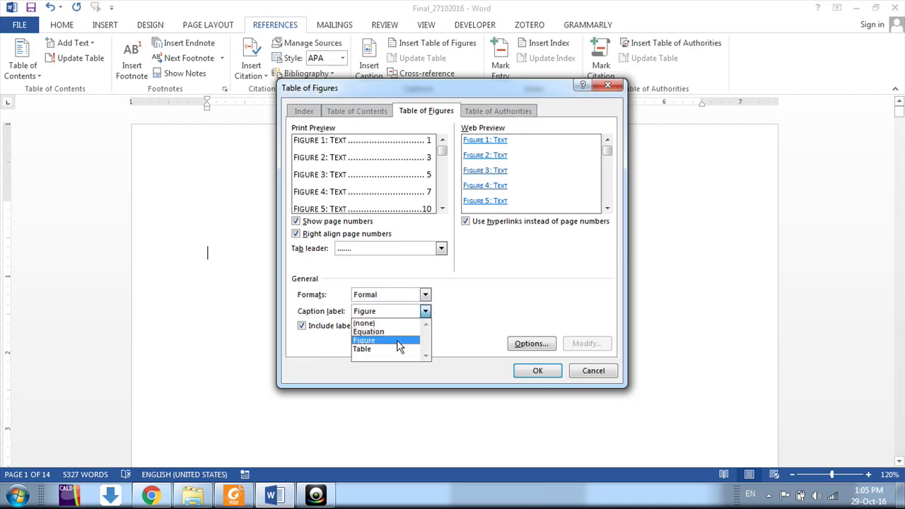
pyautogui.click(399, 344)
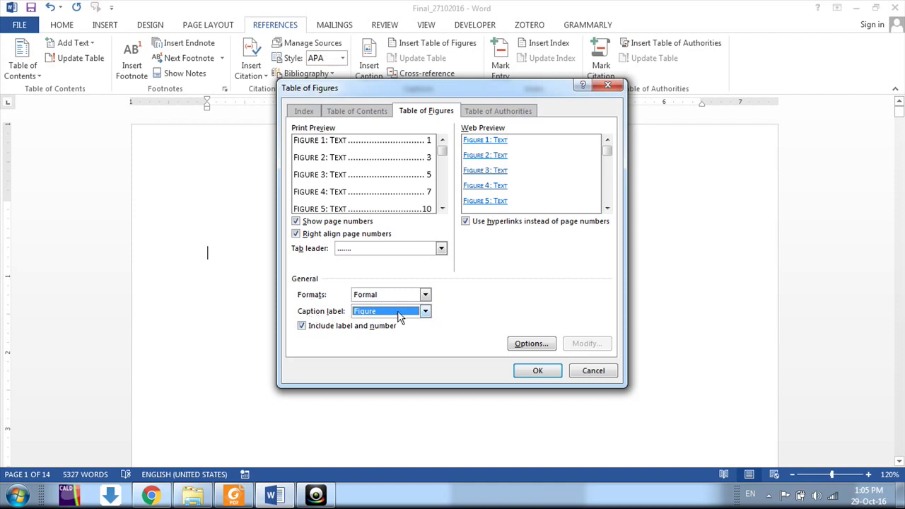
pyautogui.click(534, 372)
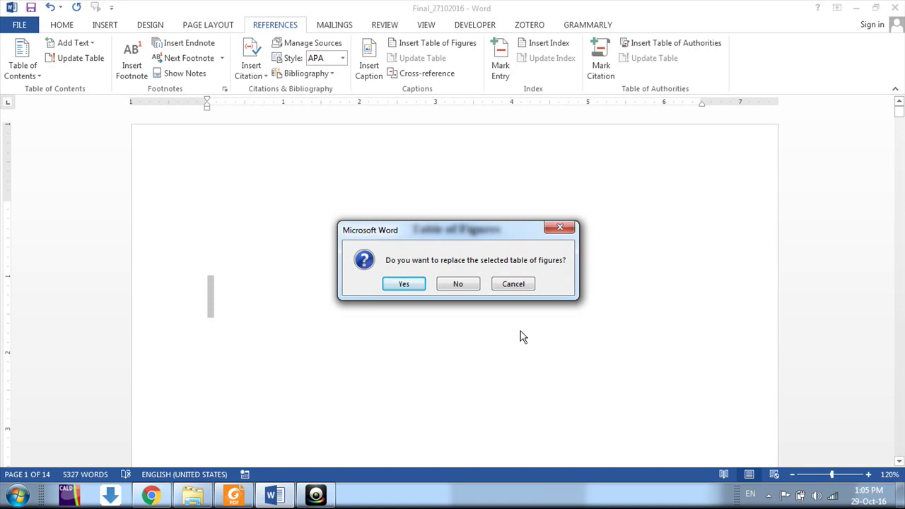
# Step: Replace the existing table of figures and delete the blank line under its title
pyautogui.click(410, 284)
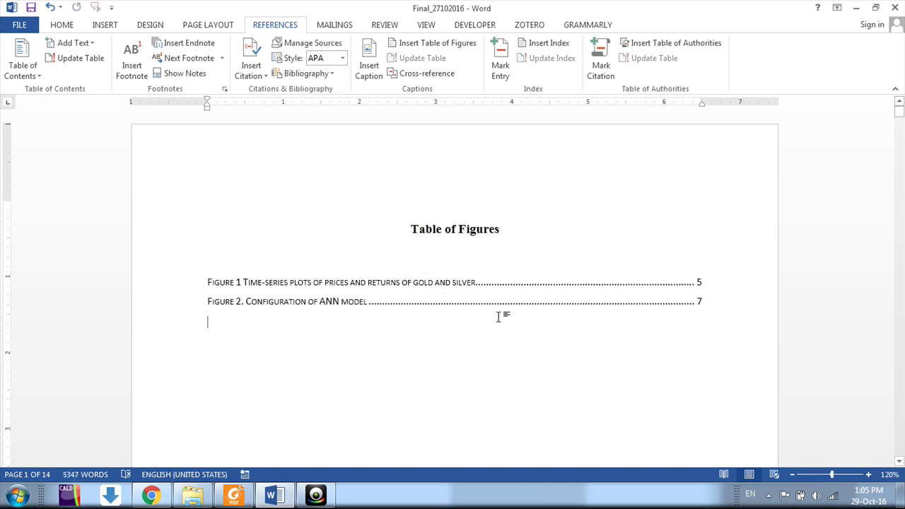
pyautogui.click(521, 223)
pyautogui.press('Delete')
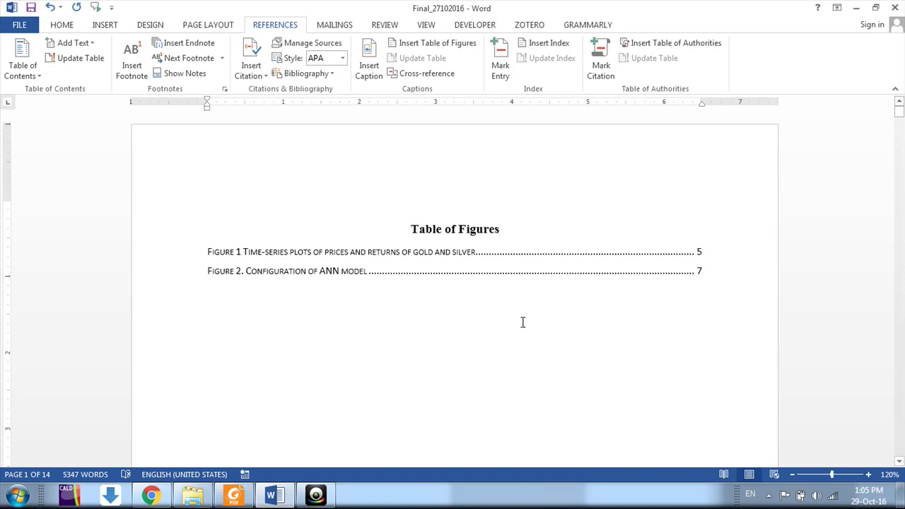
# Step: Scroll down to Figure 1's gold and silver time-series plots on page 5
pyautogui.scroll(-2, 523, 323)
pyautogui.scroll(-5, 523, 322)
pyautogui.scroll(-5, 523, 323)
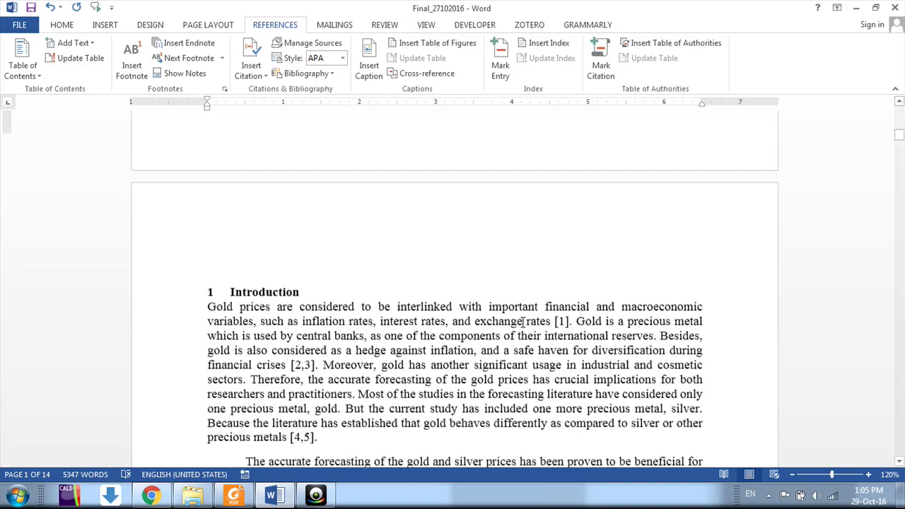
pyautogui.scroll(-5, 522, 322)
pyautogui.scroll(-5, 522, 322)
pyautogui.scroll(-5, 523, 323)
pyautogui.scroll(-5, 522, 323)
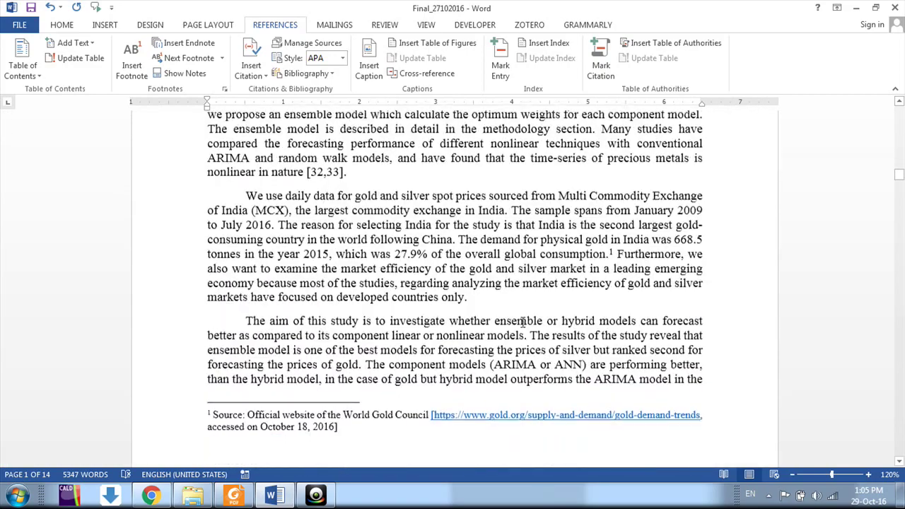
pyautogui.scroll(-5, 522, 322)
pyautogui.scroll(-5, 523, 322)
pyautogui.scroll(-5, 522, 322)
pyautogui.scroll(-5, 523, 322)
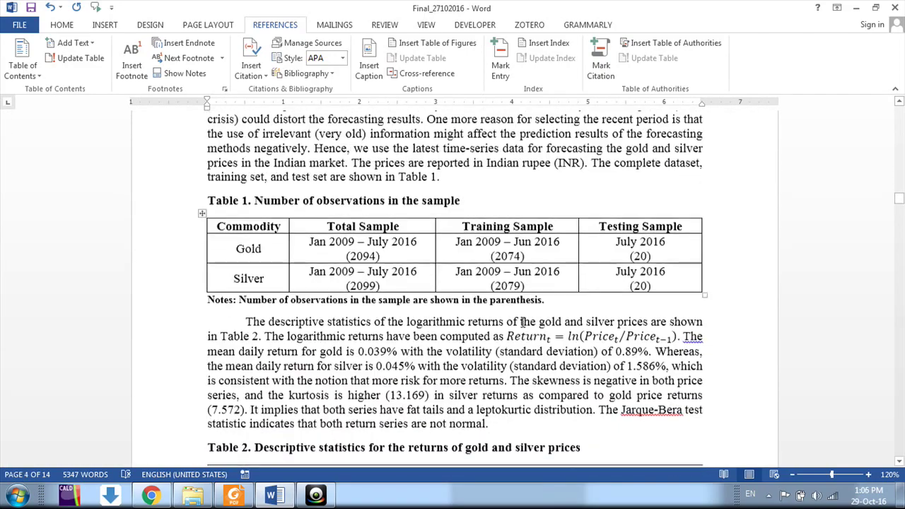
pyautogui.scroll(-5, 523, 322)
pyautogui.scroll(-2, 522, 322)
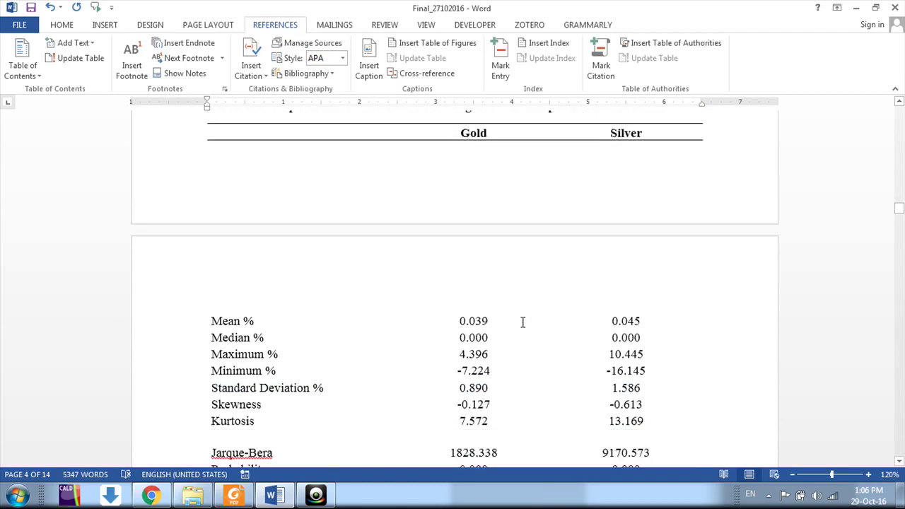
pyautogui.scroll(-2, 522, 323)
pyautogui.scroll(-8, 523, 322)
pyautogui.scroll(1, 522, 322)
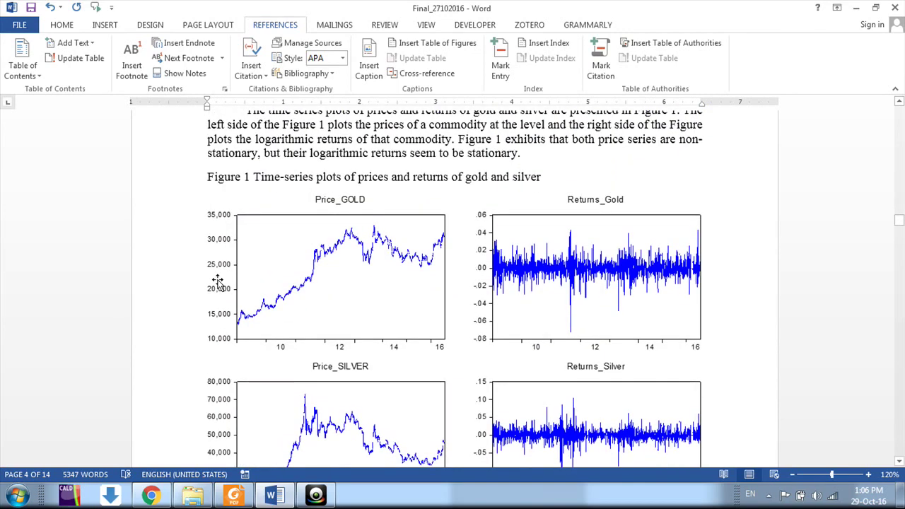
# Step: Select the Figure 1 chart picture and bring up, then dismiss, its shortcut menu
pyautogui.click(259, 222)
pyautogui.click(263, 178)
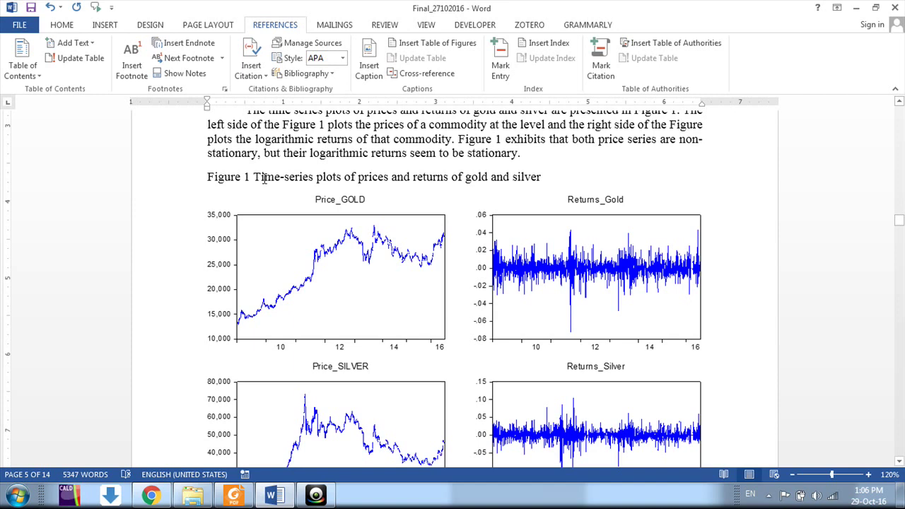
pyautogui.click(283, 247)
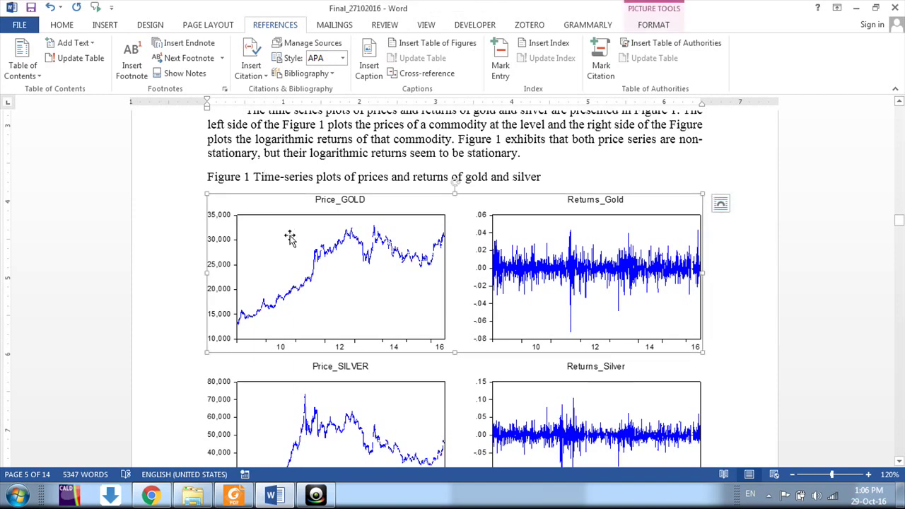
pyautogui.rightClick(290, 239)
pyautogui.click(241, 257)
# Step: Start an Insert Caption for the chart with label Figure, positioned above the selected item
pyautogui.rightClick(373, 245)
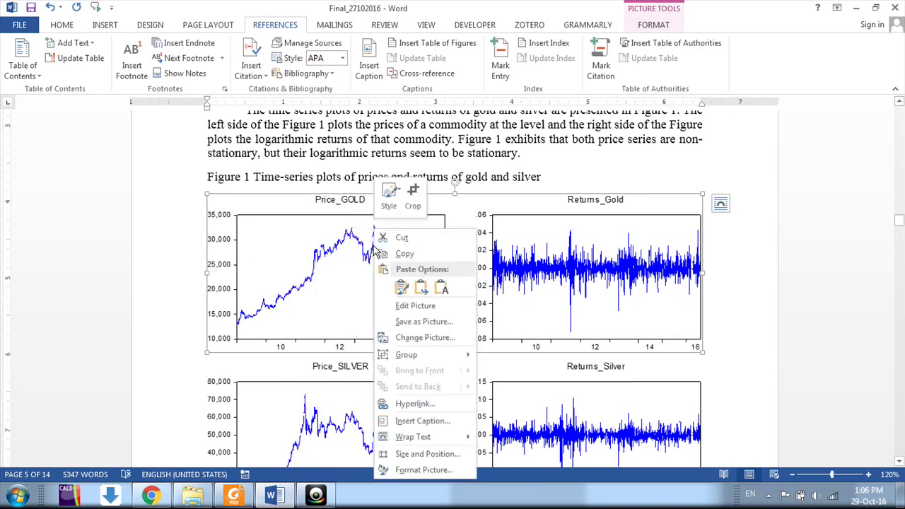
pyautogui.click(417, 423)
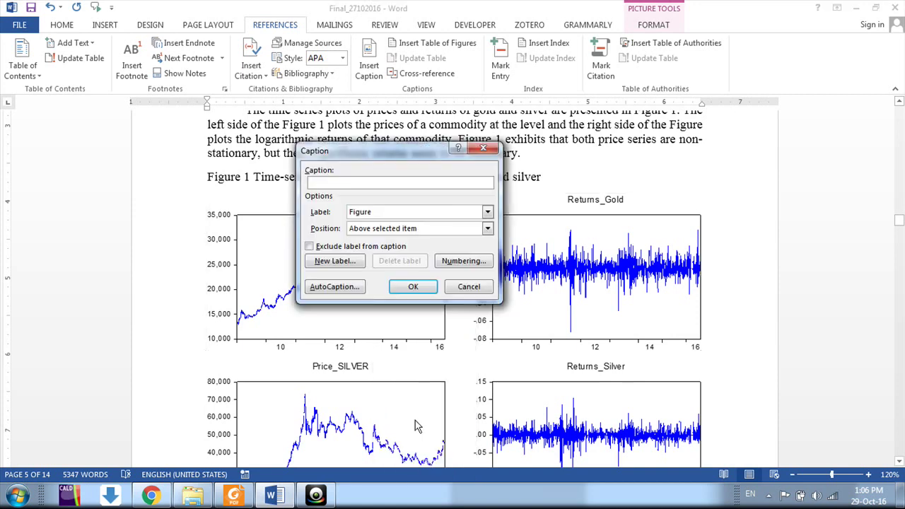
pyautogui.click(417, 215)
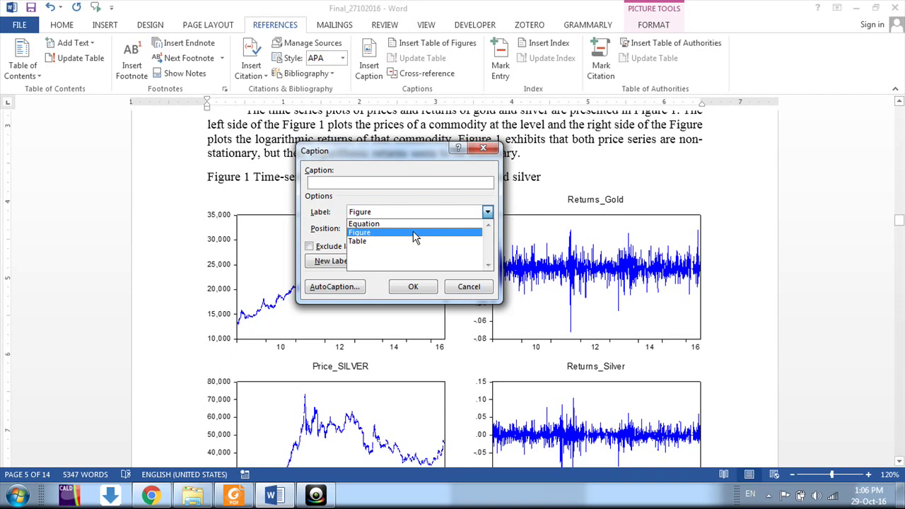
pyautogui.click(414, 232)
pyautogui.click(415, 230)
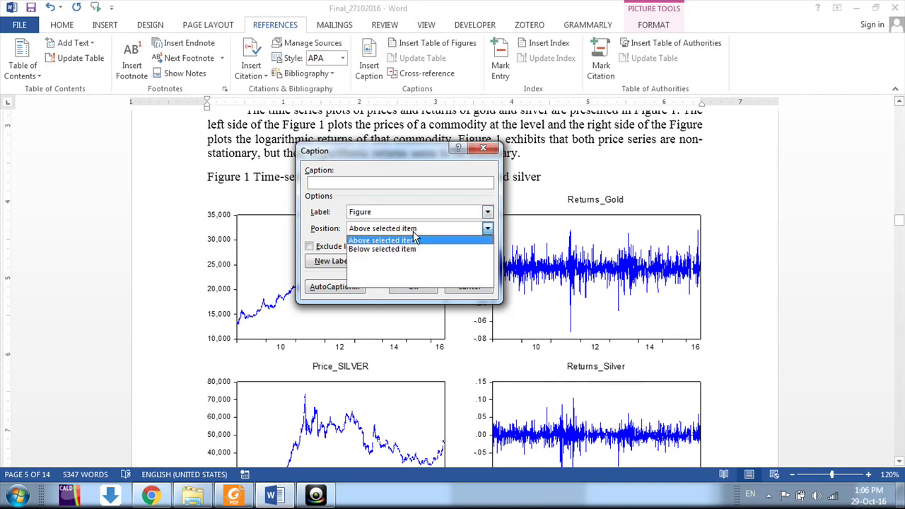
pyautogui.click(415, 241)
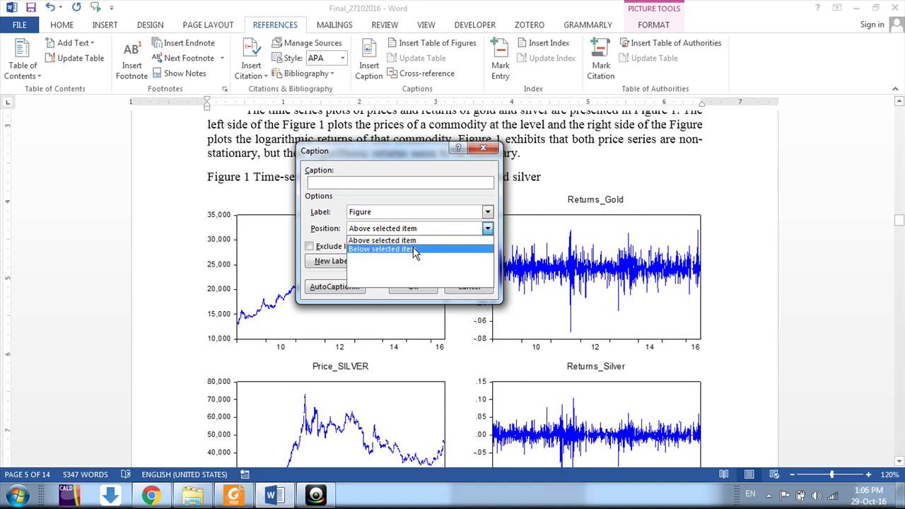
pyautogui.click(415, 251)
pyautogui.click(419, 230)
pyautogui.click(419, 234)
pyautogui.click(418, 241)
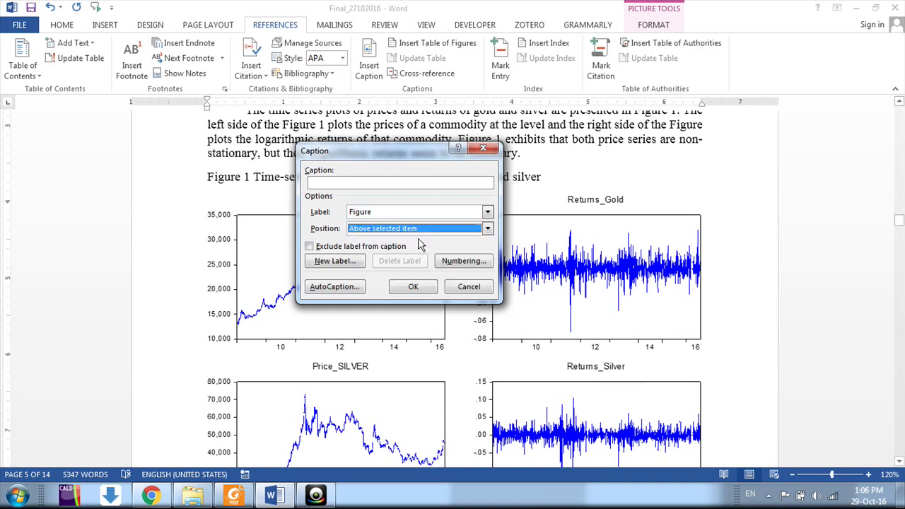
# Step: Keep the label included in the caption and bring up the caption Numbering options
pyautogui.click(309, 246)
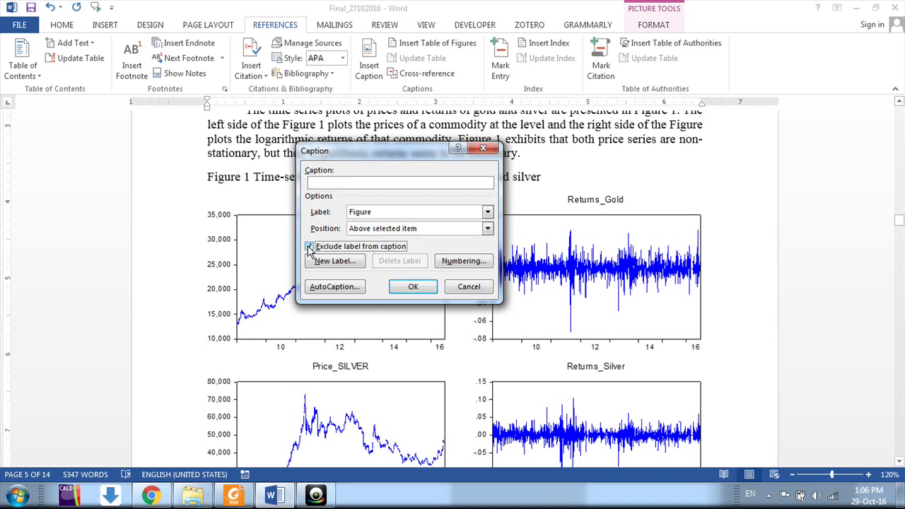
pyautogui.click(309, 246)
pyautogui.click(451, 263)
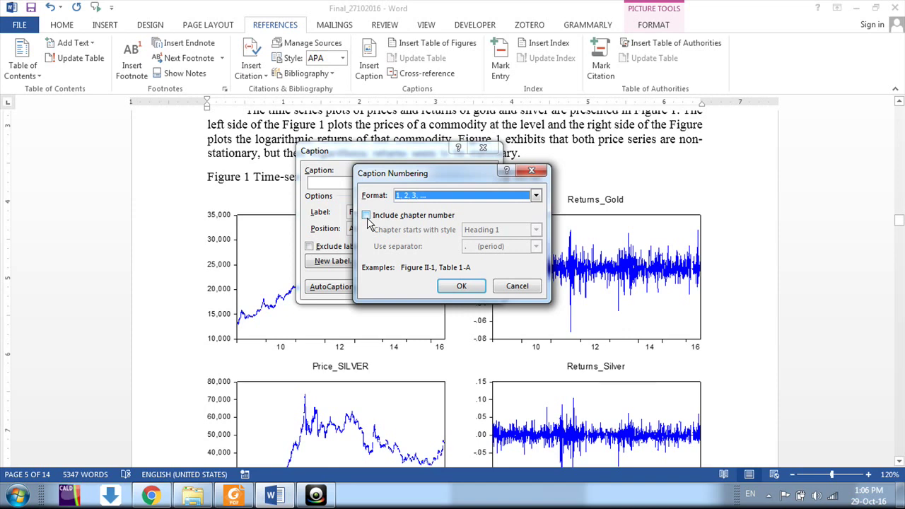
# Step: Keep numbering without chapter numbers and insert a Figure 2 caption above the charts
pyautogui.click(367, 219)
pyautogui.click(367, 219)
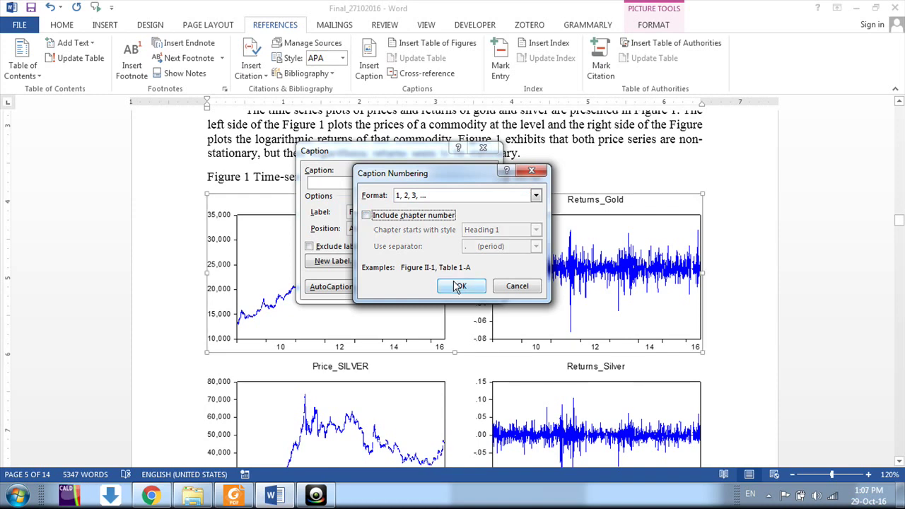
pyautogui.click(458, 286)
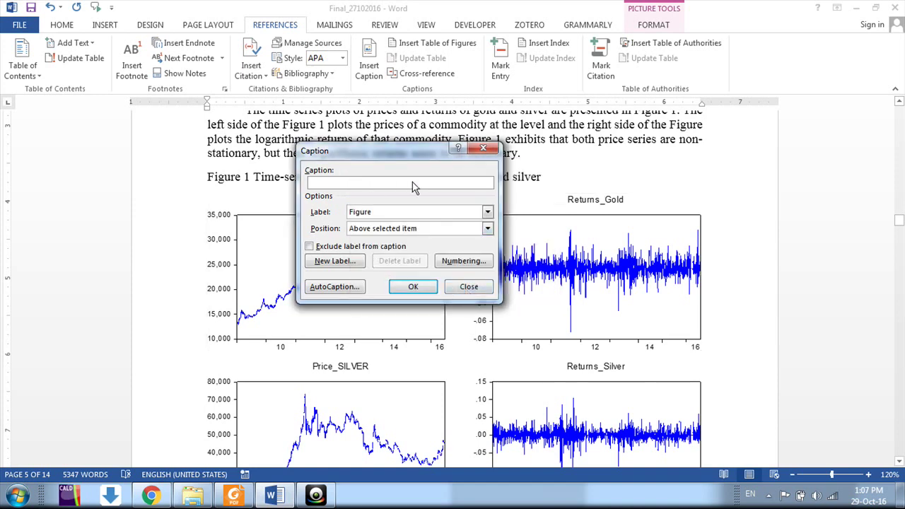
pyautogui.click(412, 288)
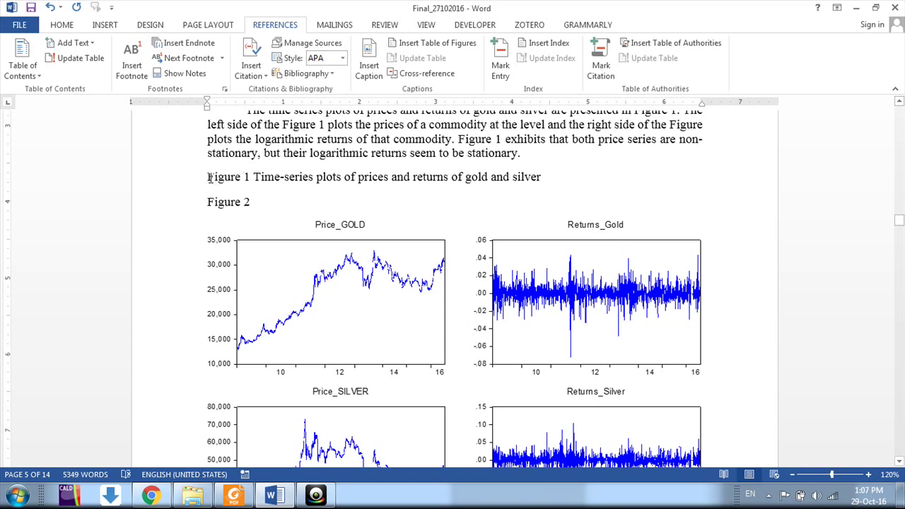
# Step: Delete the unwanted Figure 2 caption line above the gold and silver charts
pyautogui.moveTo(261, 200); pyautogui.dragTo(215, 200)
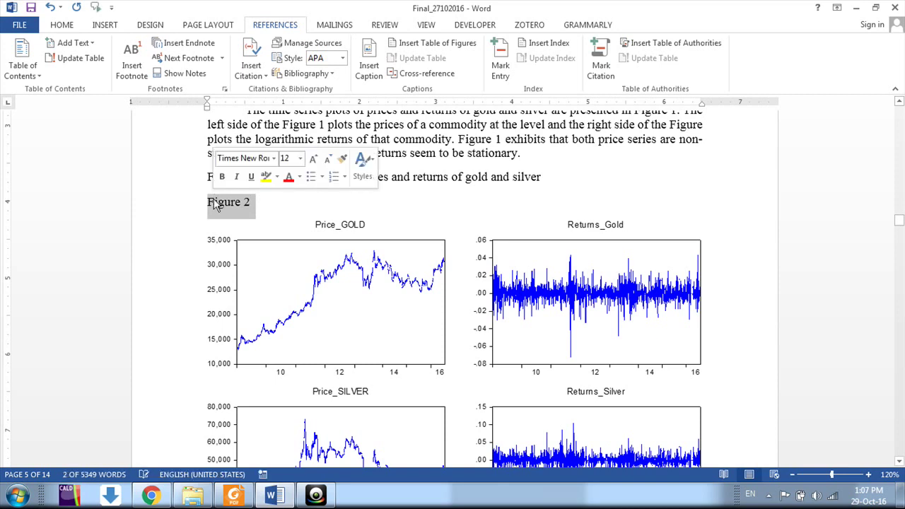
pyautogui.press('Delete')
pyautogui.click(561, 172)
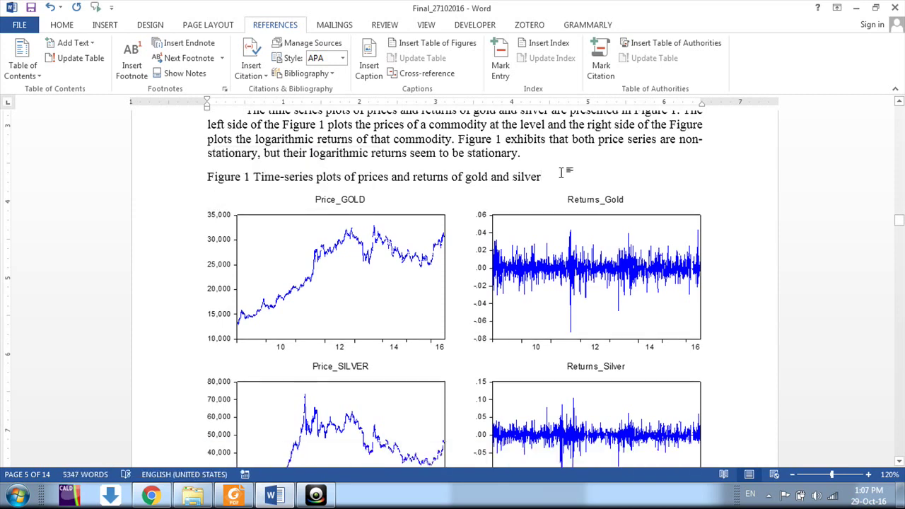
# Step: Cancel the chart picture's shortcut menu and return to the Table of Figures with Ctrl+Home
pyautogui.click(361, 260)
pyautogui.rightClick(362, 262)
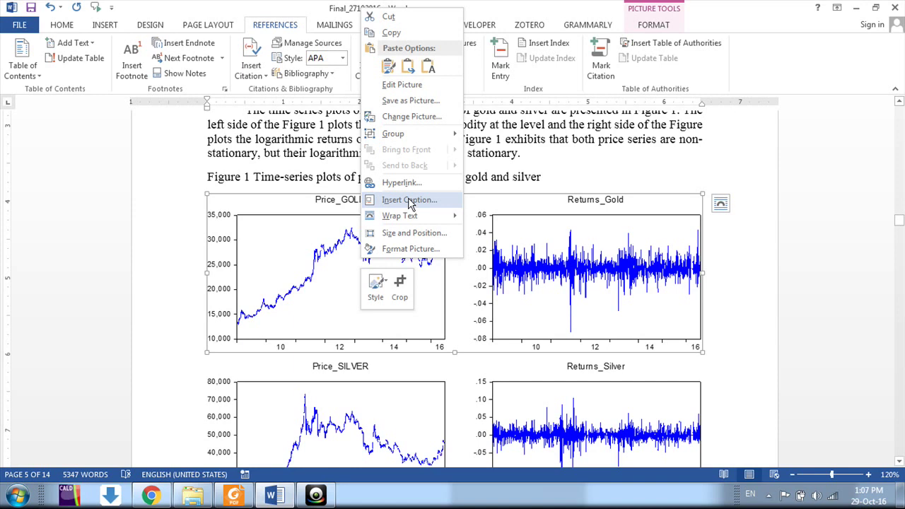
pyautogui.press('Escape')
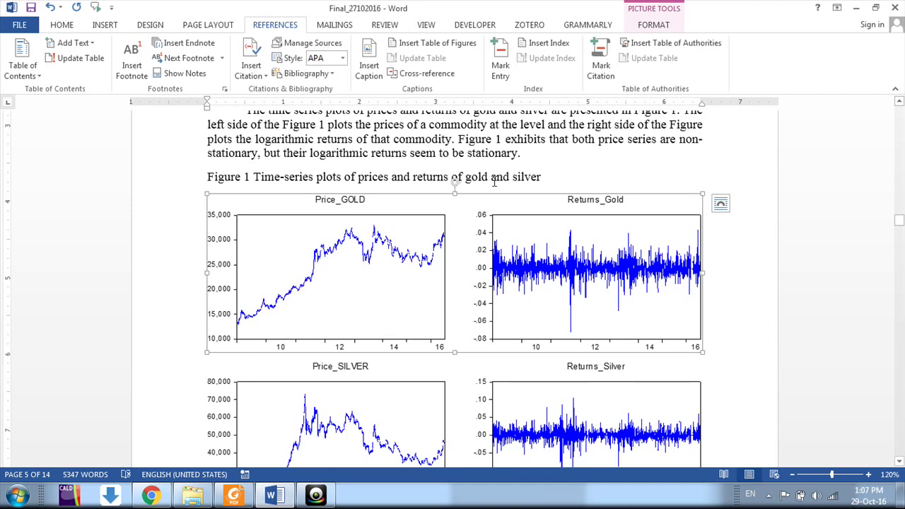
pyautogui.hotkey('ctrl', 'Home')
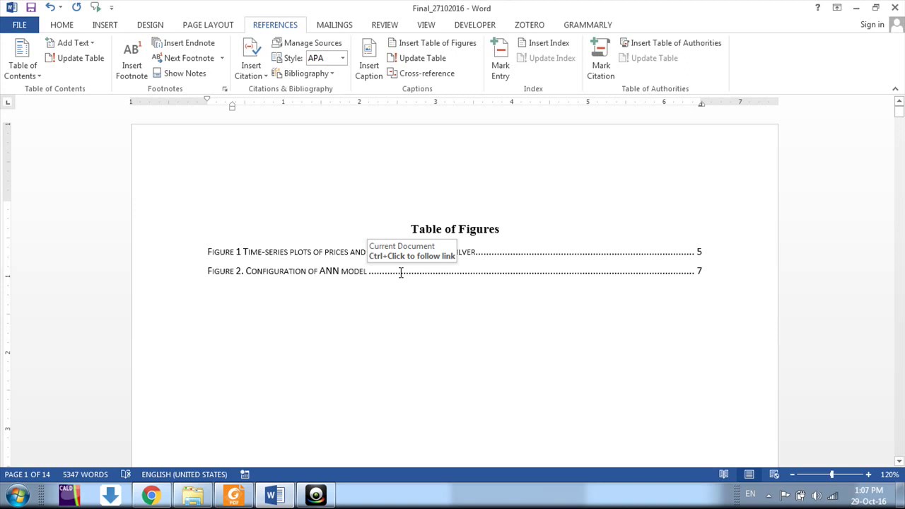
# Step: Add an empty line after the paragraph ending 'precious metals [4,5].' on page 2
pyautogui.scroll(-2, 400, 273)
pyautogui.scroll(-5, 400, 273)
pyautogui.scroll(-5, 400, 273)
pyautogui.scroll(-5, 401, 272)
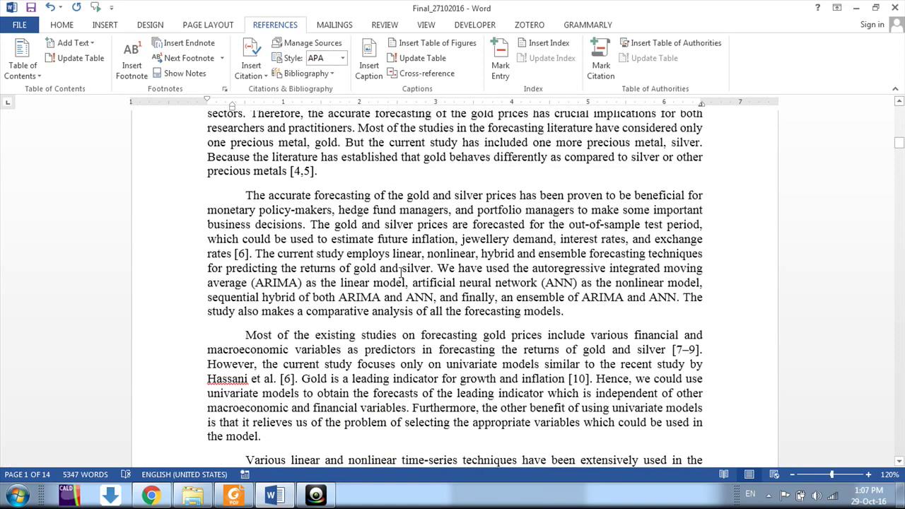
pyautogui.click(366, 175)
pyautogui.press('Return')
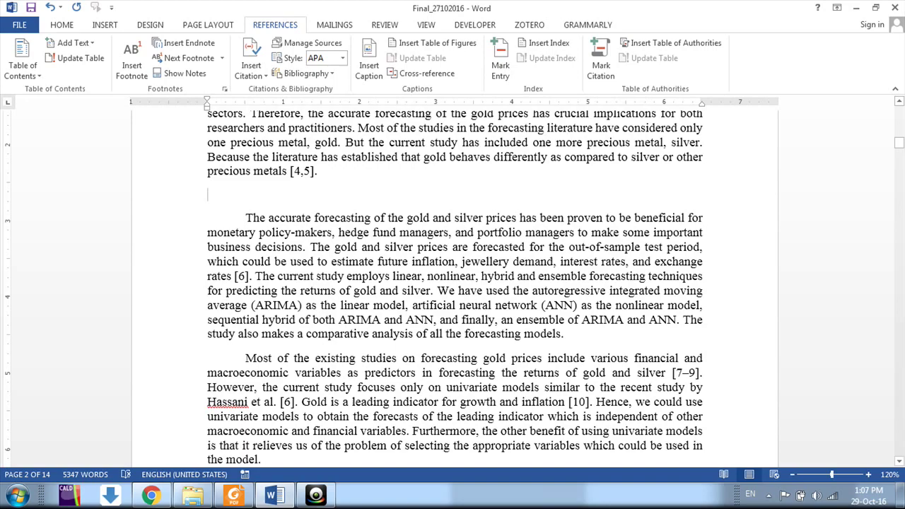
pyautogui.moveTo(151, 496)
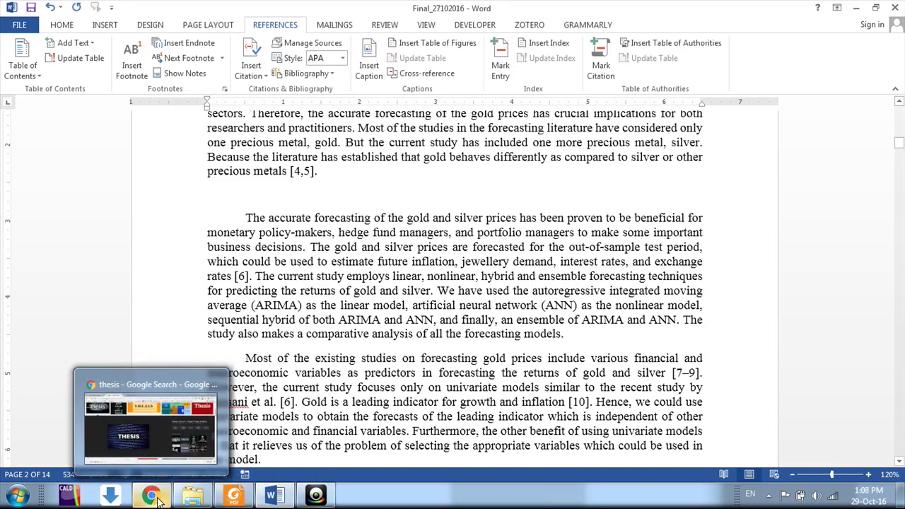
# Step: Copy the THESIS image from the Chrome image results
pyautogui.click(159, 500)
pyautogui.rightClick(287, 263)
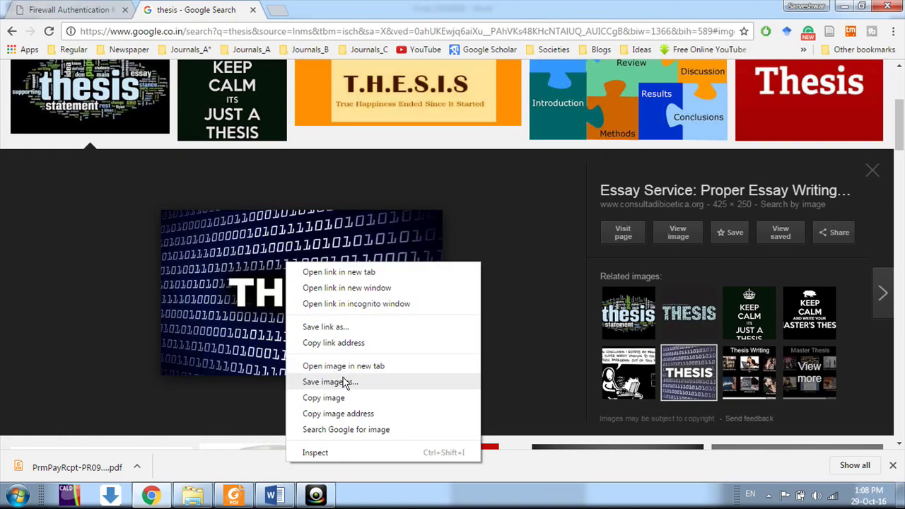
pyautogui.click(337, 398)
# Step: Paste the THESIS image onto the empty line in the Word thesis
pyautogui.hotkey('alt', 'Tab')
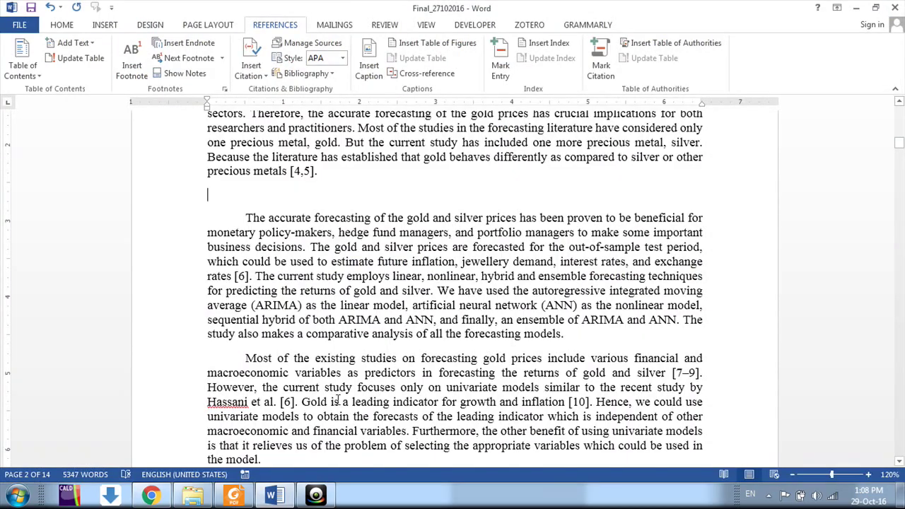
pyautogui.hotkey('ctrl', 'v')
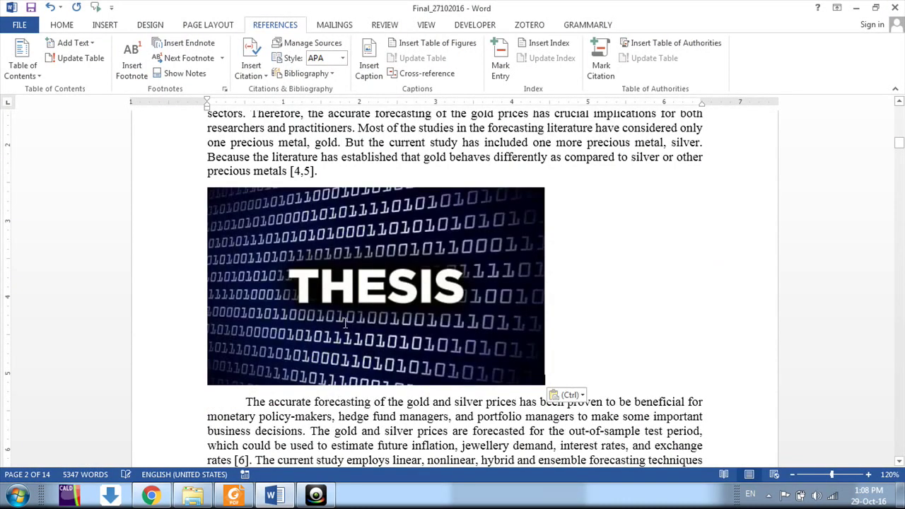
pyautogui.rightClick(297, 225)
pyautogui.click(583, 228)
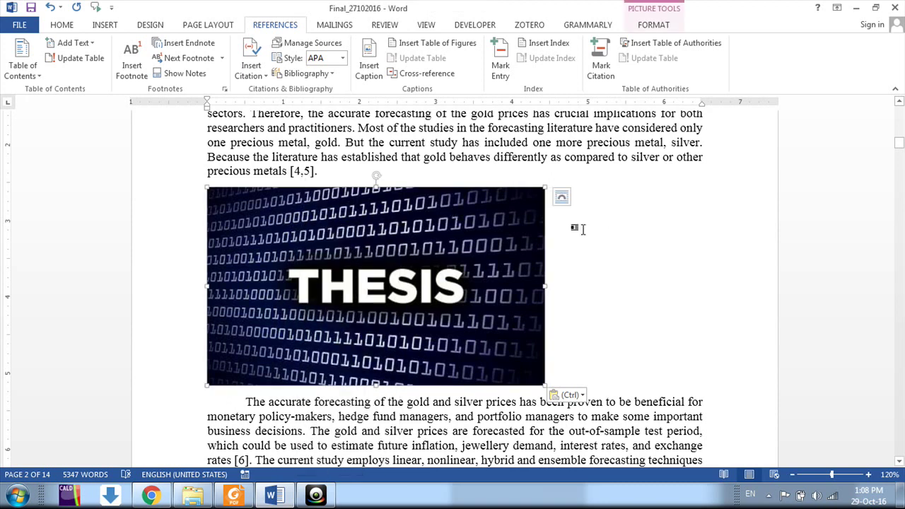
# Step: Caption the pasted image as 'Figure 1 Thesis'
pyautogui.rightClick(311, 224)
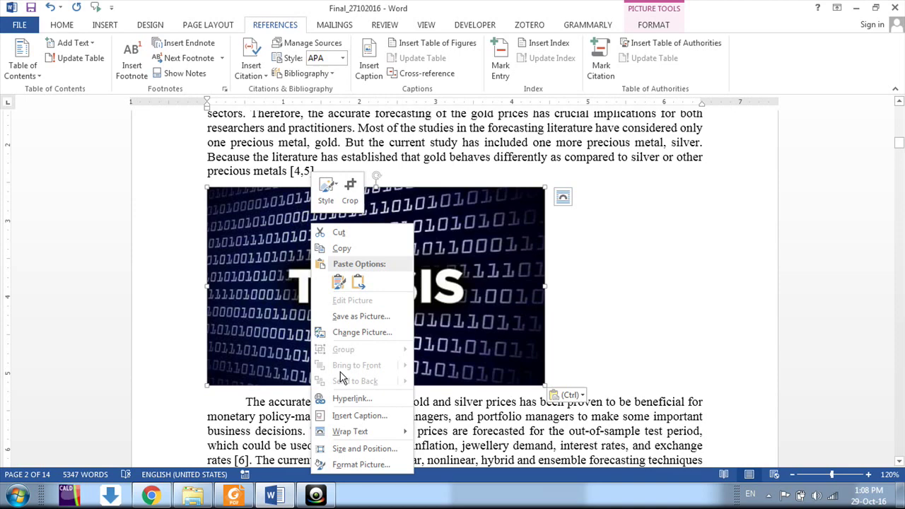
pyautogui.click(350, 415)
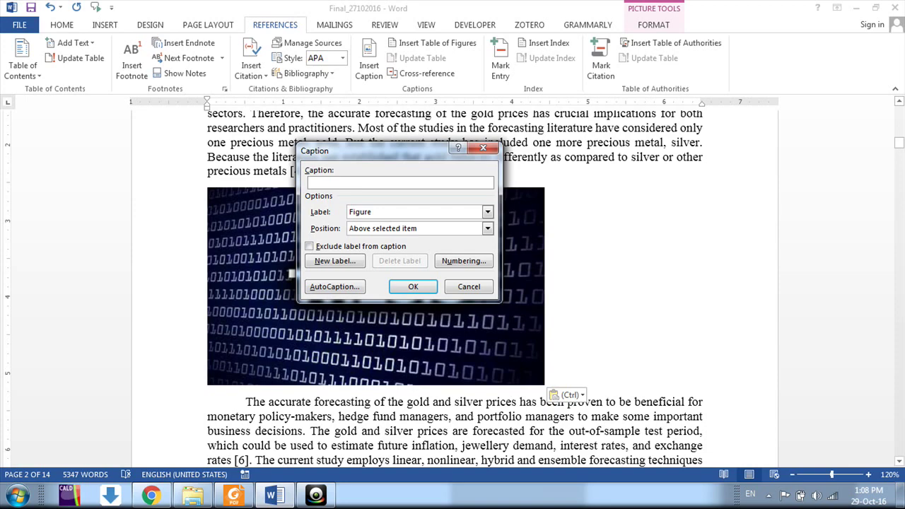
pyautogui.write('Thesis')
pyautogui.click(412, 287)
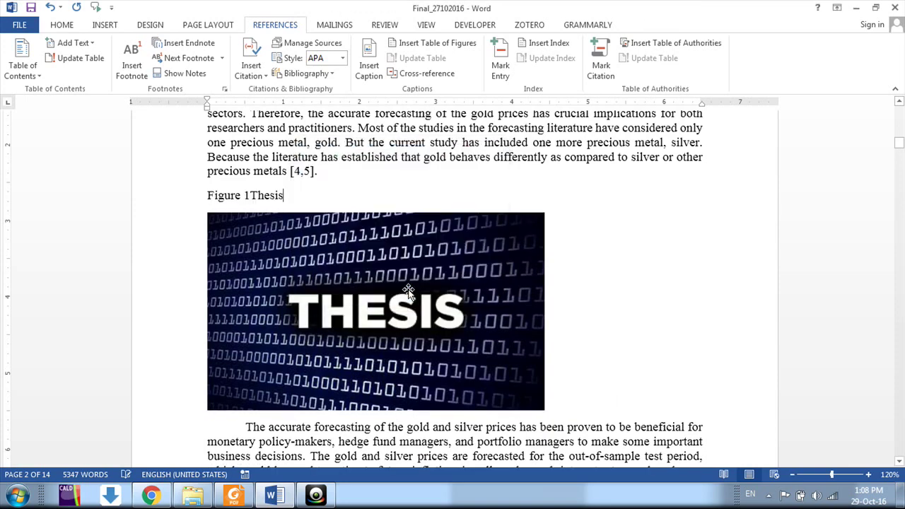
pyautogui.click(250, 195)
# Step: Update the entire Table of Figures so Figure 1 Thesis is listed and later figures renumber to 2 and 3
pyautogui.hotkey('ctrl', 'Home')
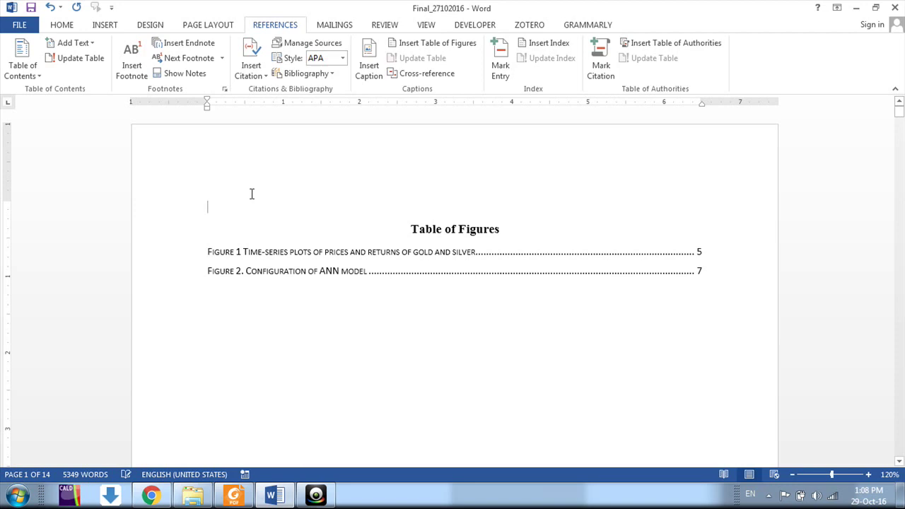
pyautogui.click(207, 253)
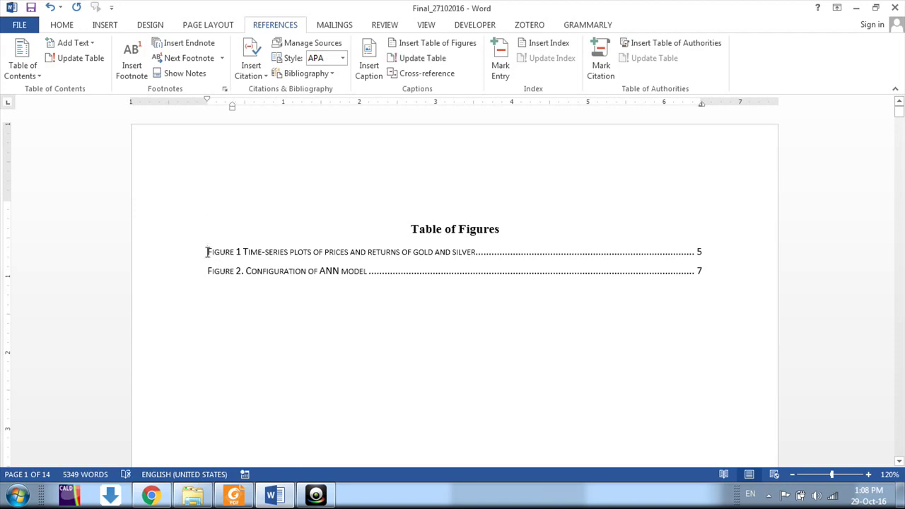
pyautogui.rightClick(207, 253)
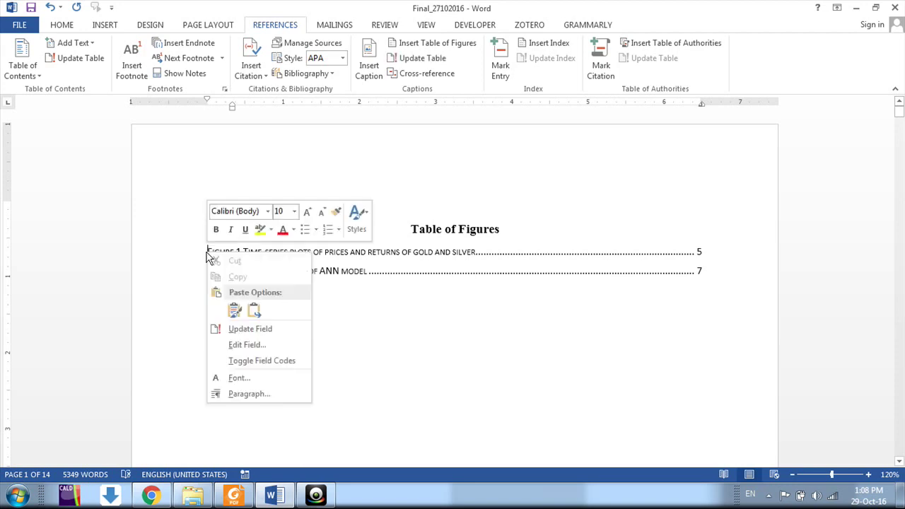
pyautogui.click(234, 329)
pyautogui.click(424, 246)
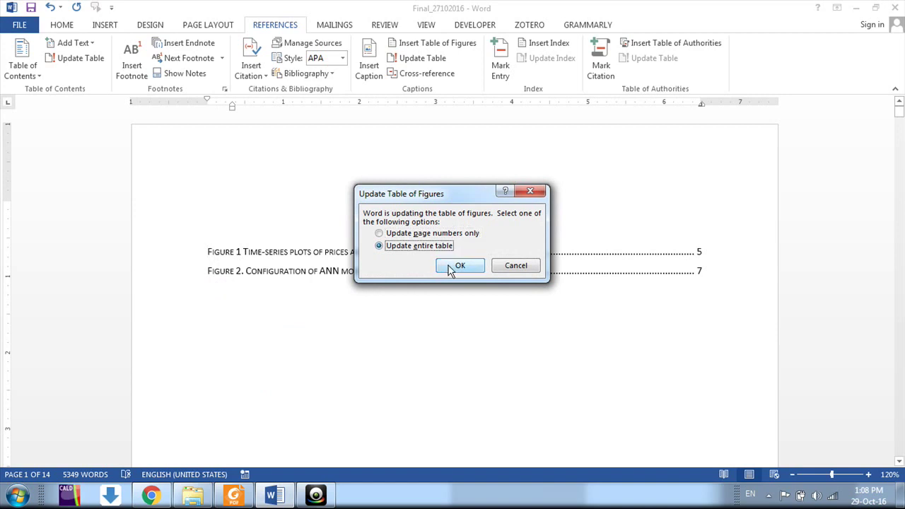
pyautogui.click(448, 266)
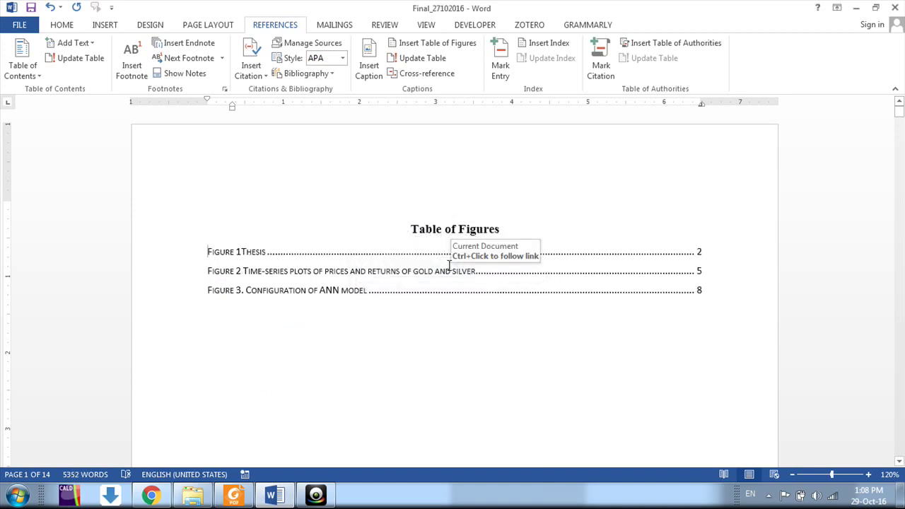